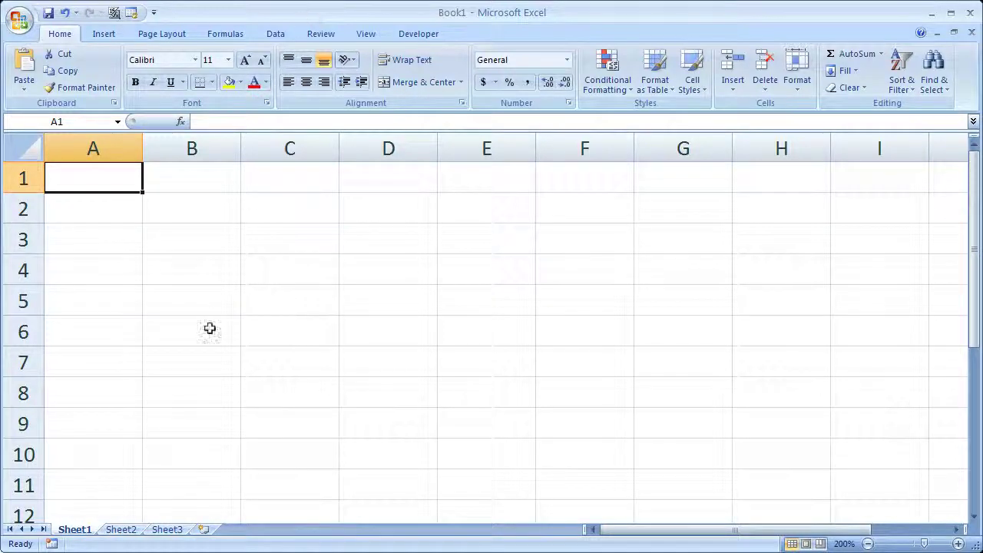
Switch to the Formulas tools and browse the Recently Used, Financial, Logical, Text, Date & Time and Lookup & Reference lists.
click(192, 210)
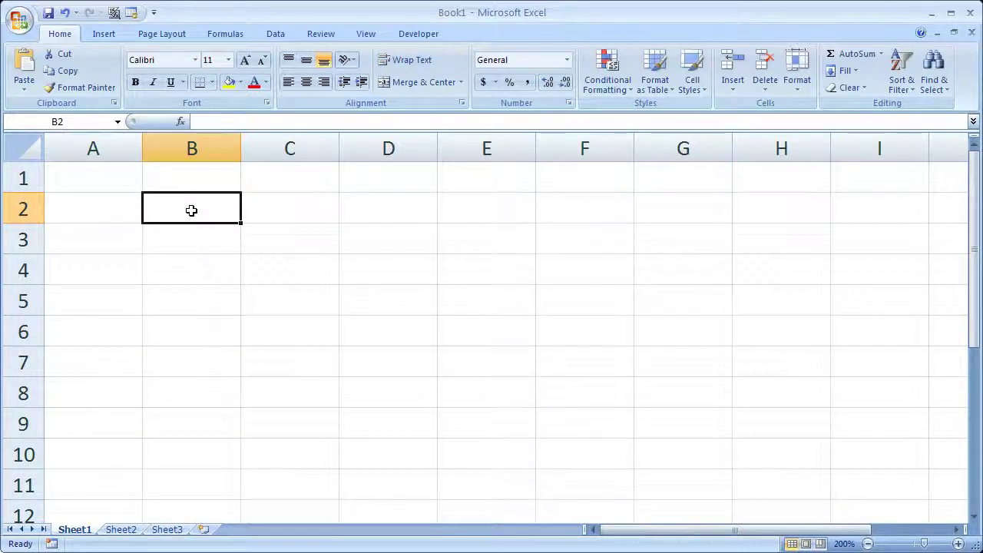
click(225, 34)
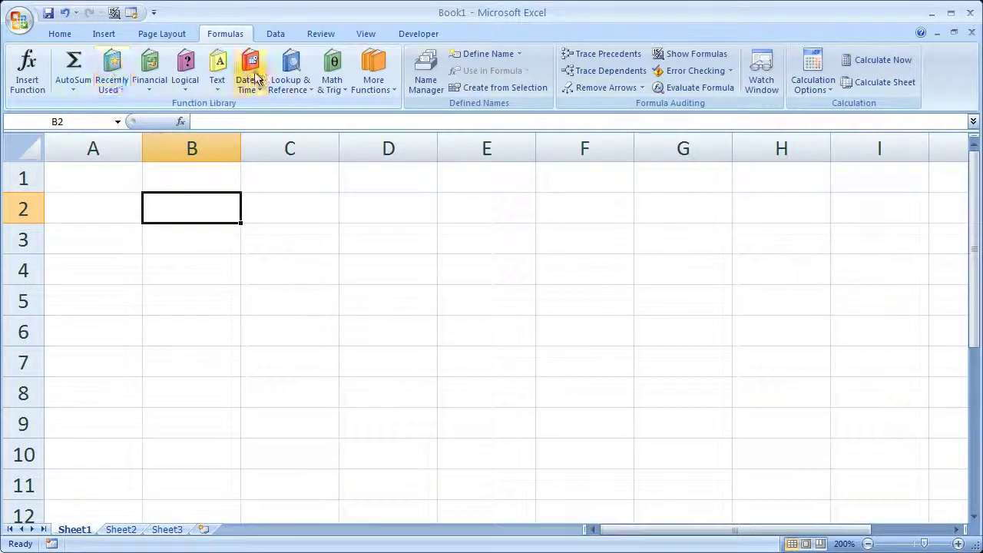
click(113, 68)
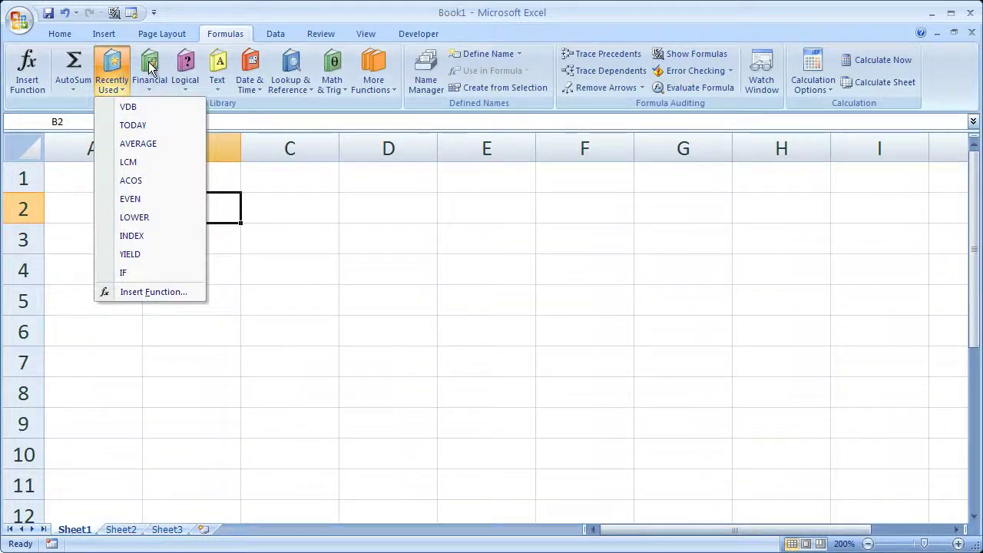
click(149, 67)
click(185, 66)
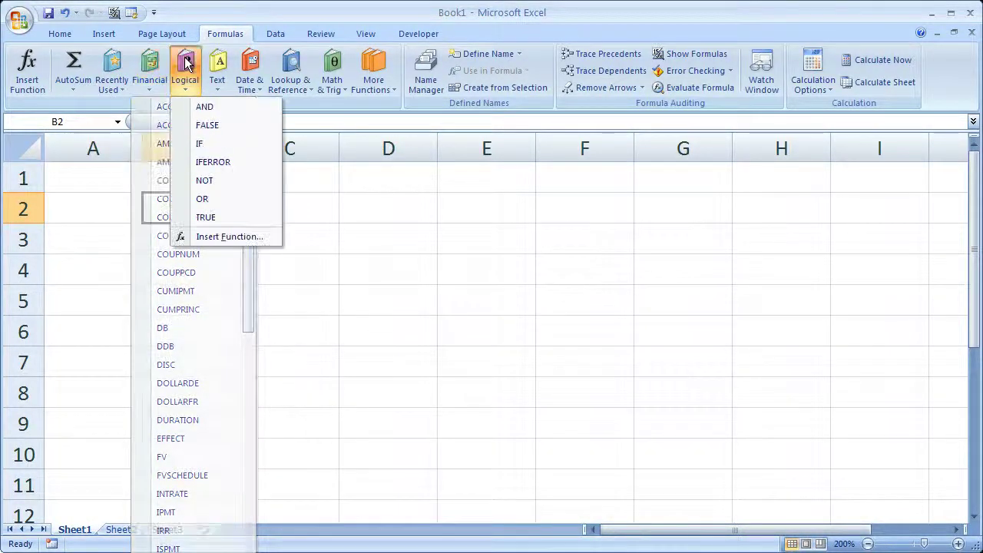
click(218, 66)
click(248, 66)
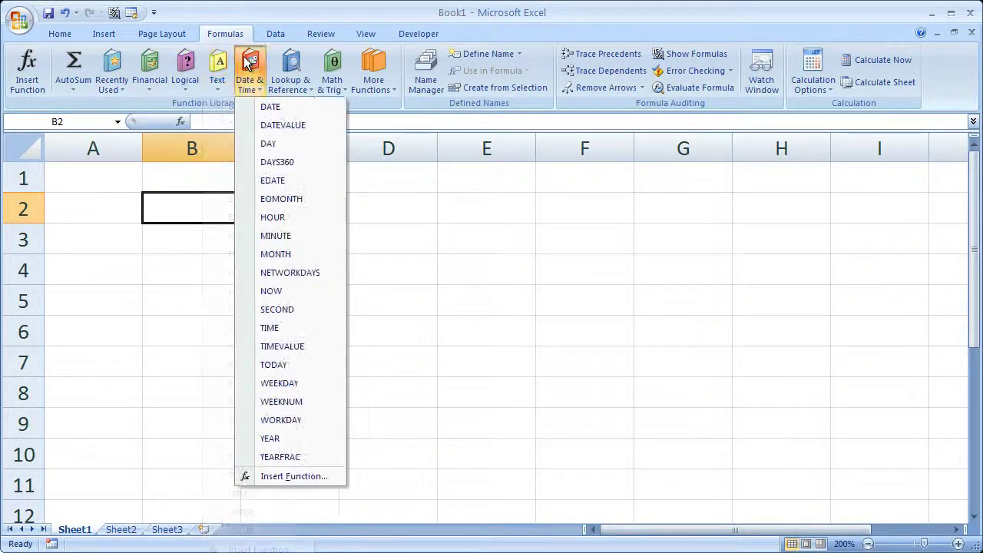
click(290, 66)
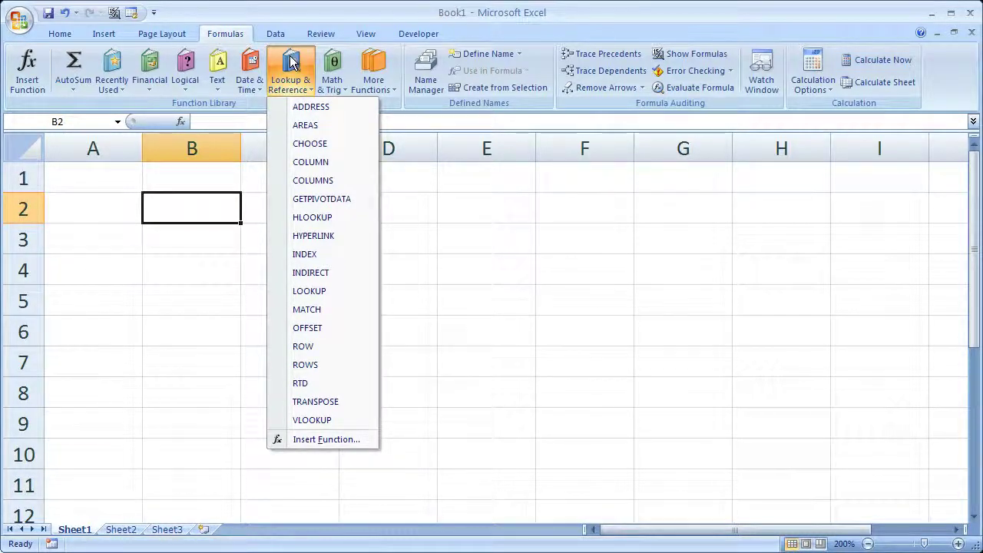
Revisit the Financial and Logical function lists, then close the list.
click(151, 68)
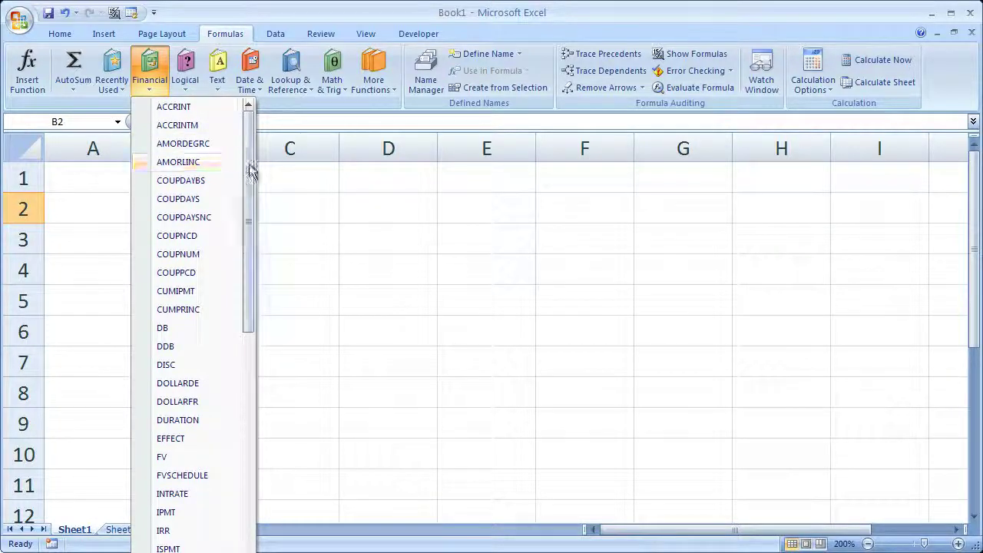
mouse_move(250, 169)
mouse_down()
mouse_move(243, 409)
mouse_move(257, 165)
mouse_up()
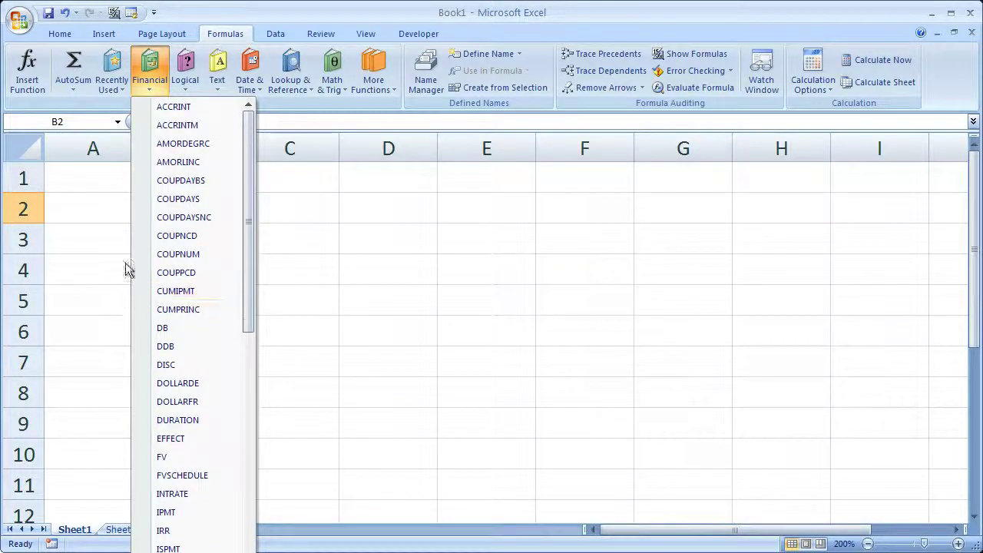
click(184, 68)
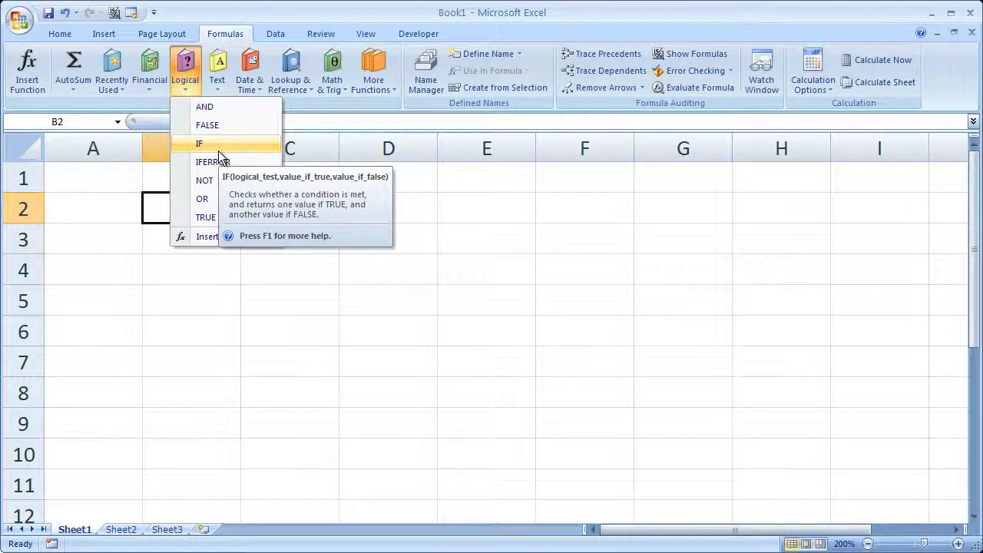
click(76, 175)
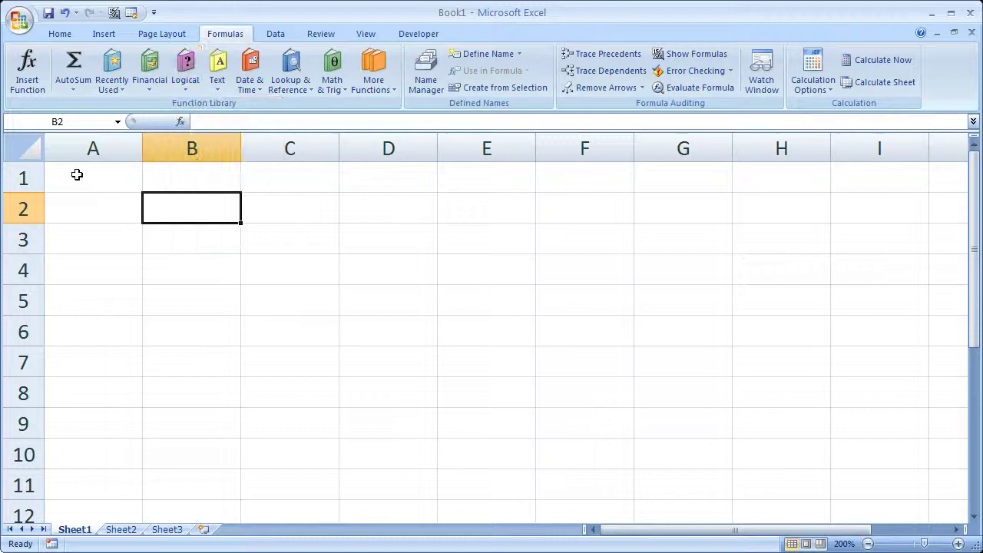
From cell A1, search Insert Function for 'bond pricing' with the dialog centred.
click(77, 176)
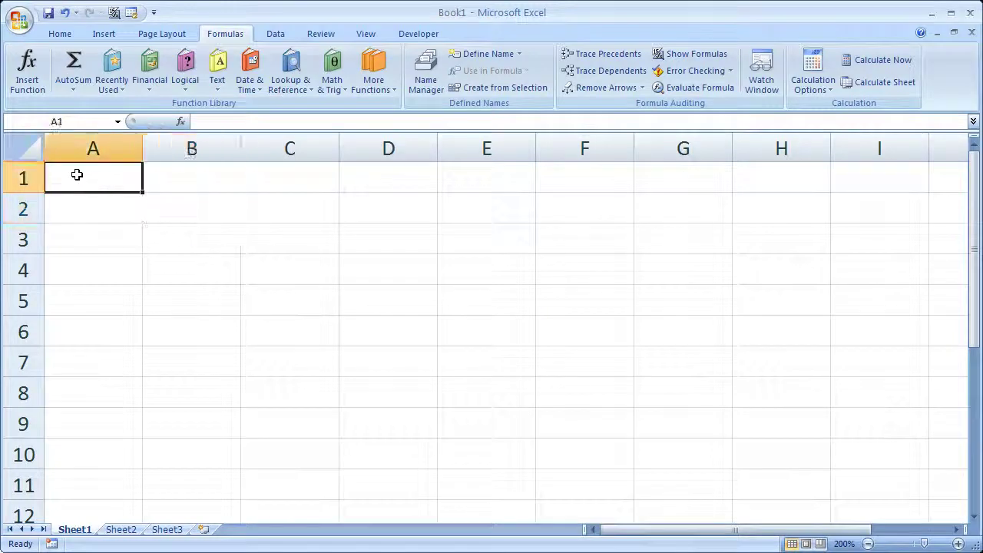
click(25, 68)
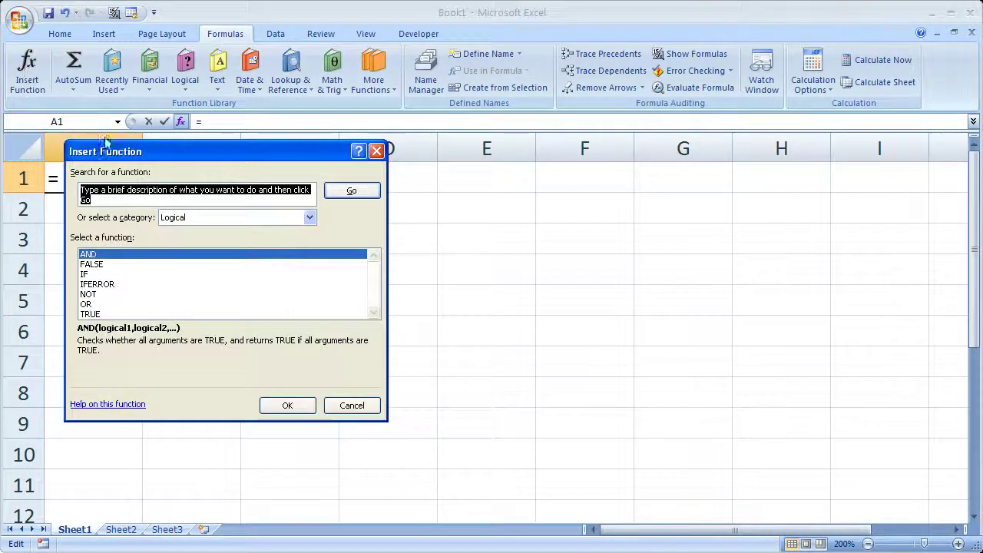
drag(136, 154, 325, 177)
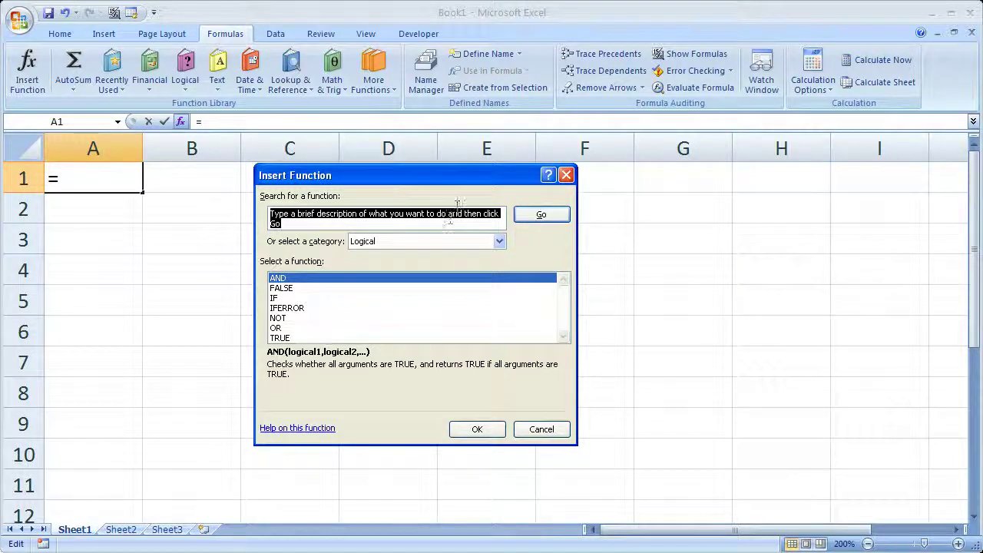
text(bond pricing)
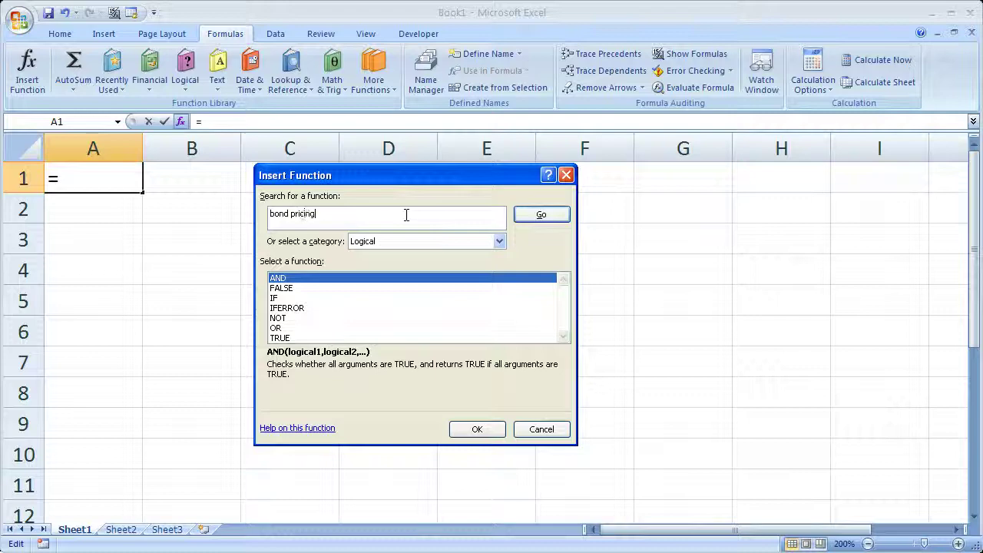
click(527, 216)
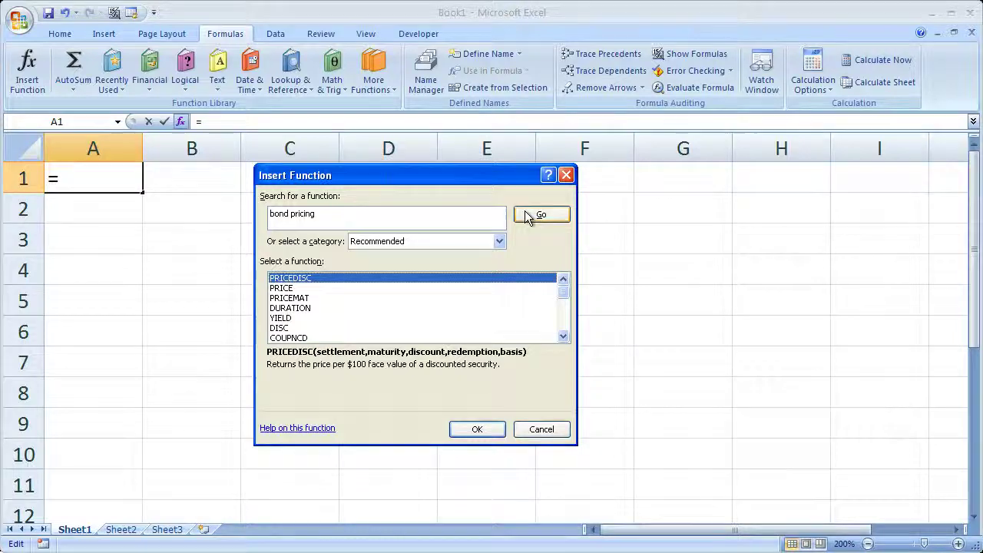
Preview the PRICE, PRICEMAT, PRICEDISC, DISC and DURATION descriptions in the results.
click(282, 288)
click(289, 298)
click(289, 278)
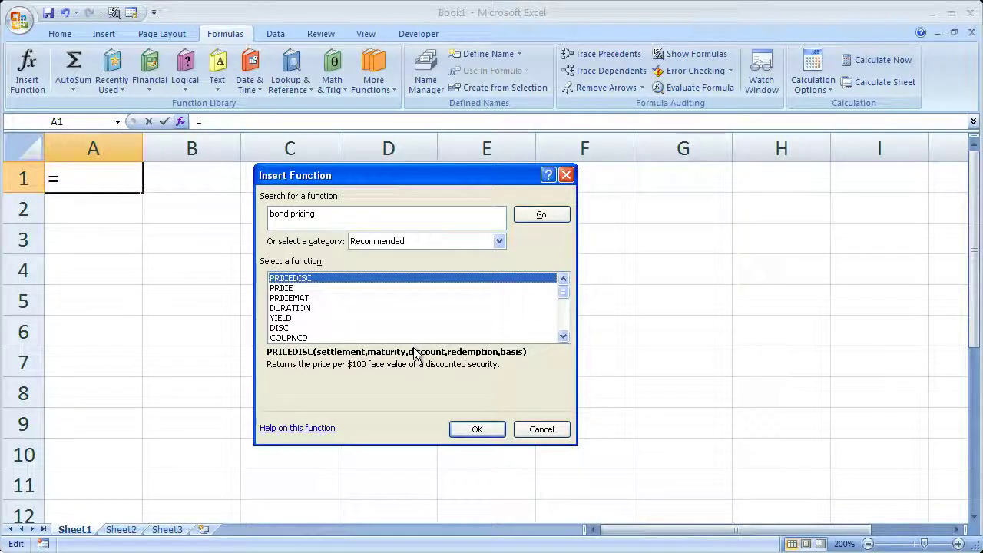
key(Down)
key(Down)
key(Down)
key(Down)
key(Down)
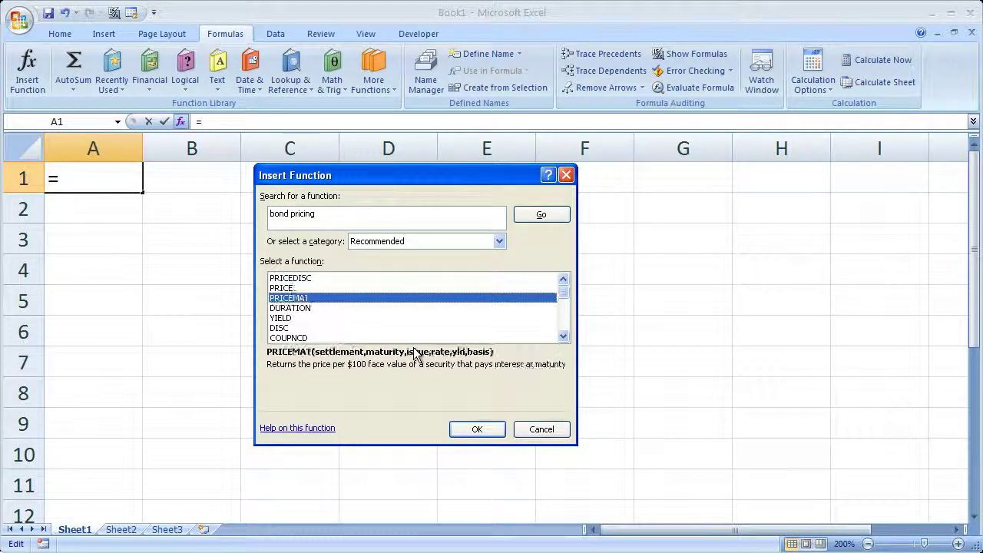
key(Down)
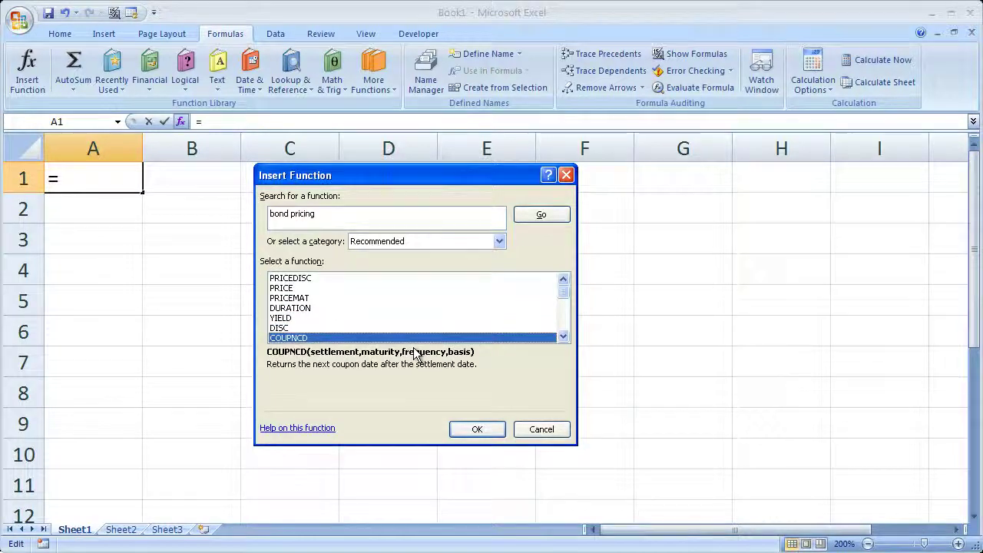
key(Up)
key(Up)
key(Up)
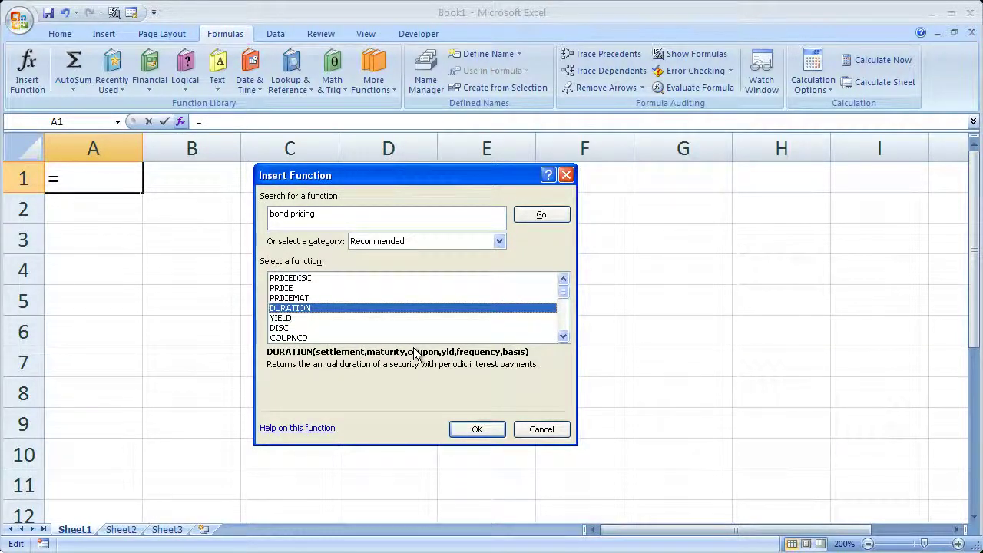
Read the COUPDAYBS, COUPNUM and ODDLPRICE descriptions, then return to the search box.
key(Down)
key(Down)
key(Down)
key(Down)
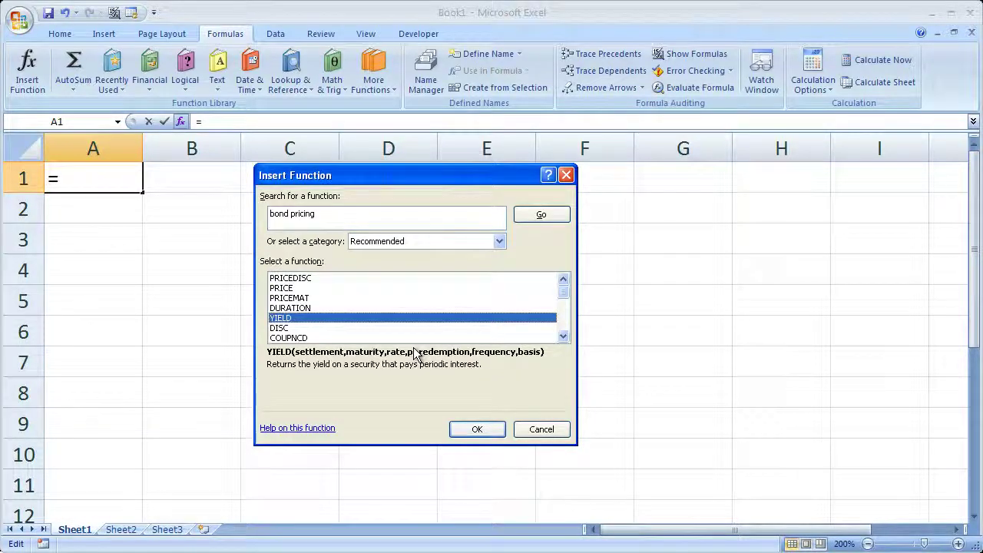
key(Down)
key(Down)
key(Down)
key(Down)
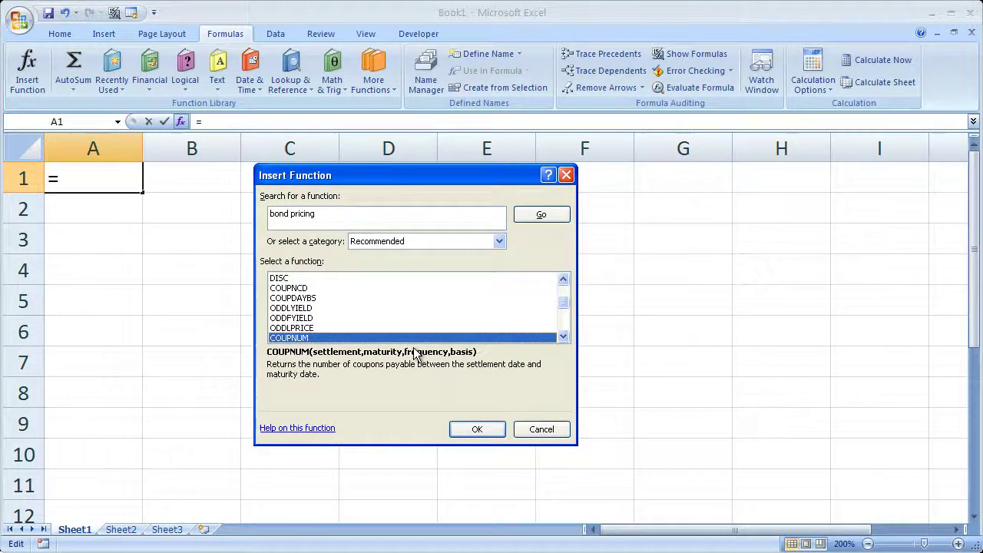
key(Up)
key(Up)
key(Down)
key(Down)
key(Down)
key(Down)
key(Down)
key(Down)
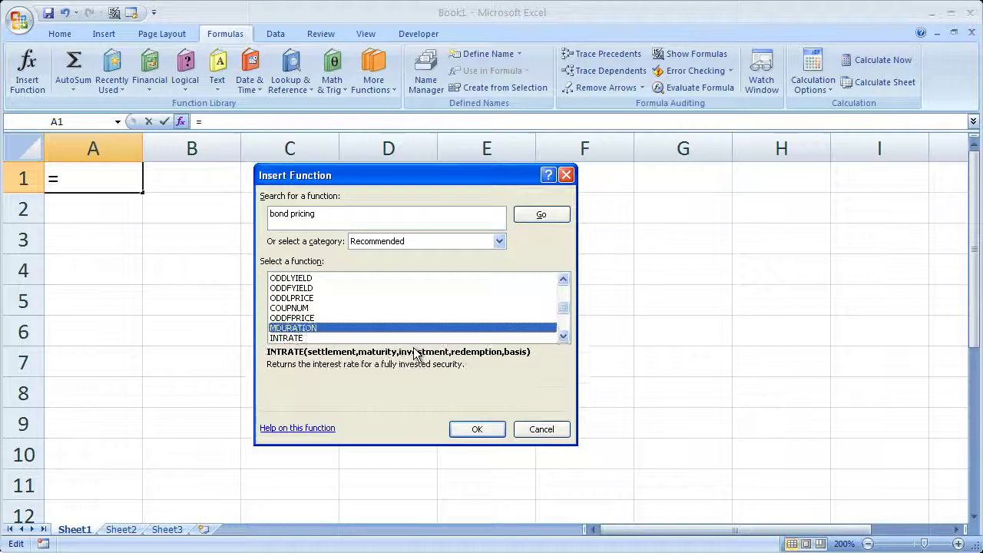
key(Home)
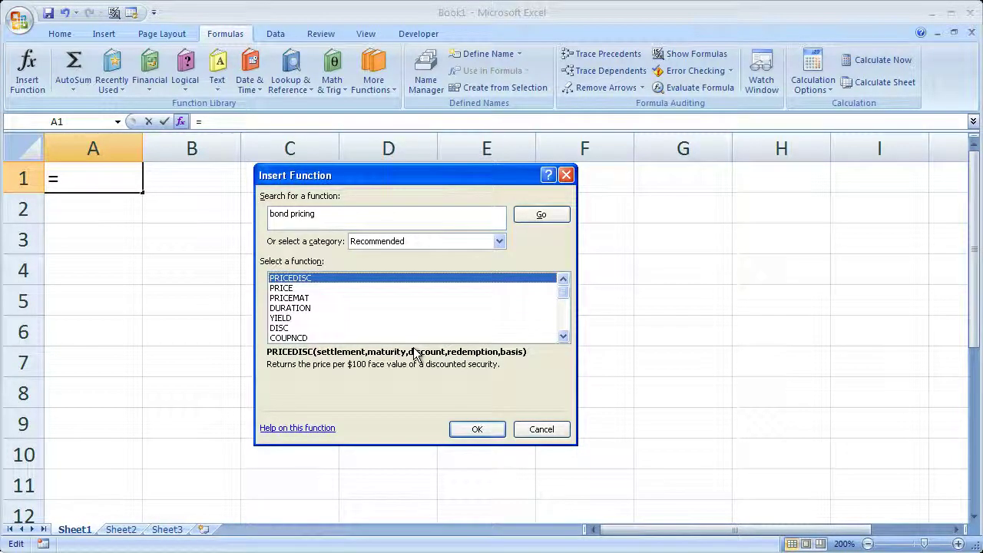
click(341, 211)
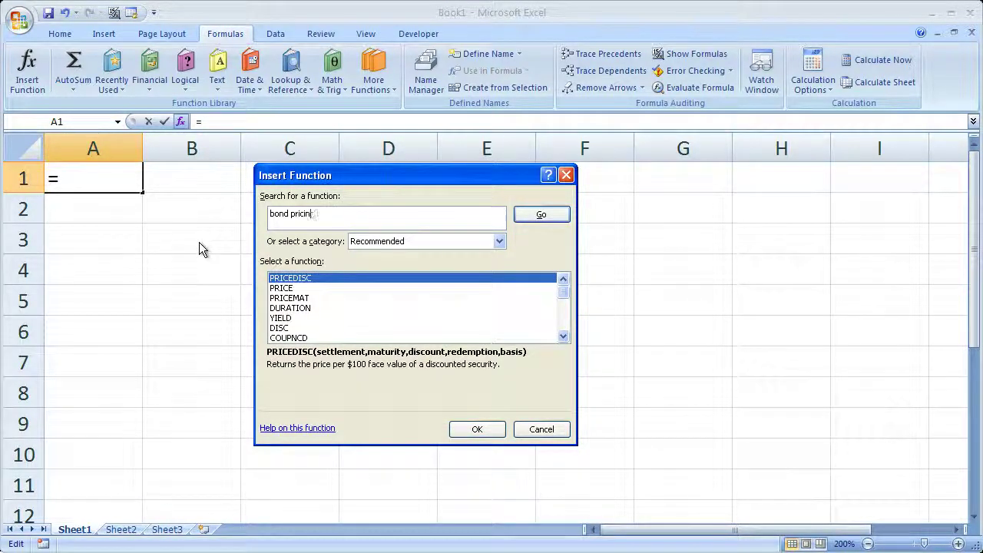
Replace the query with 'bond duration' and run the search.
key(BackSpace)
key(BackSpace)
key(BackSpace)
key(BackSpace)
key(BackSpace)
key(BackSpace)
key(BackSpace)
key(BackSpace)
key(BackSpace)
key(BackSpace)
key(BackSpace)
text(d)
key(BackSpace)
text(b)
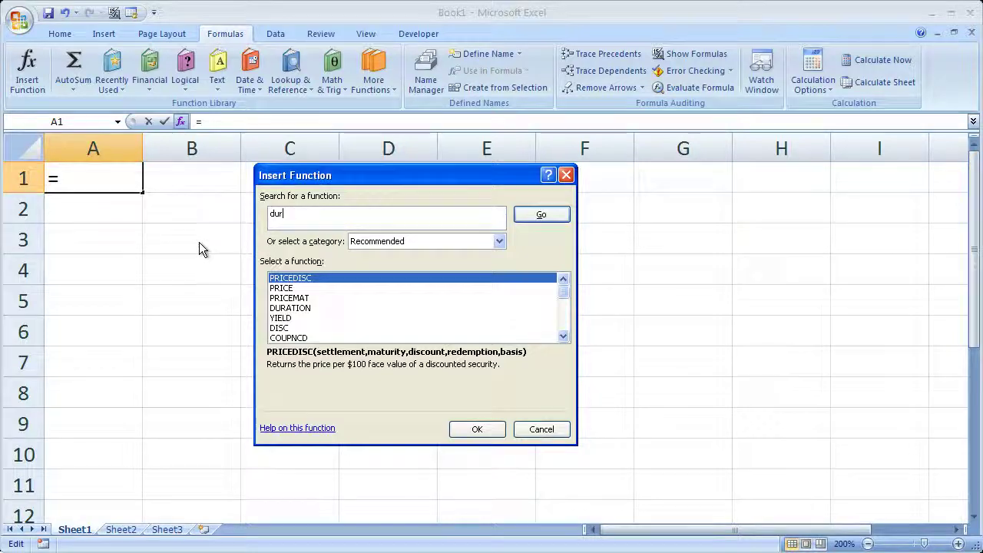
text(ond duration)
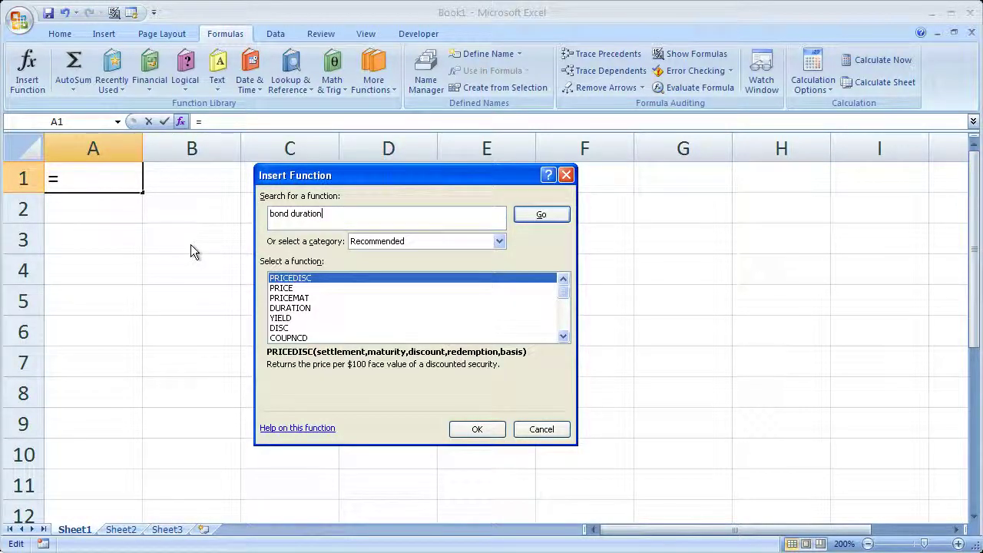
key(Return)
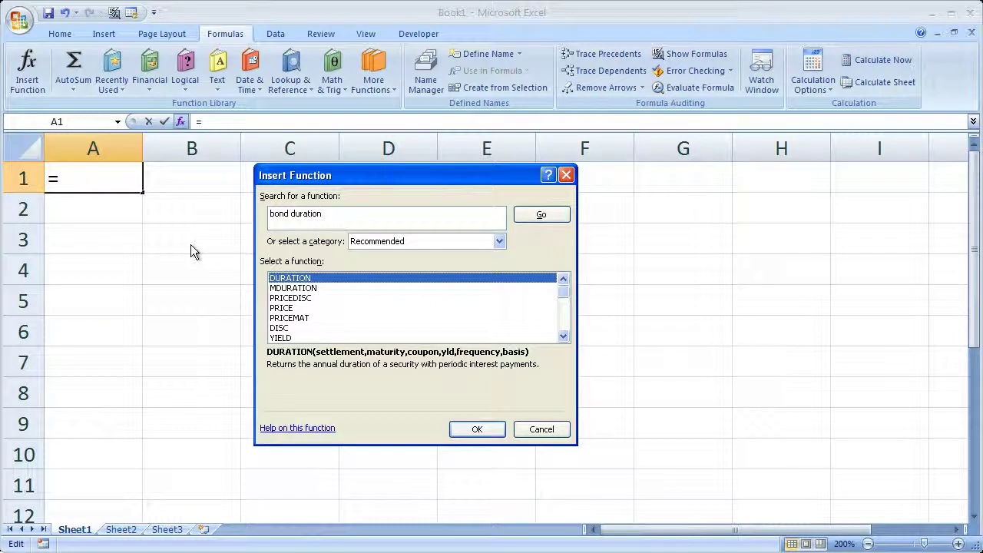
Compare MDURATION with DURATION, leaving MDURATION selected.
click(328, 290)
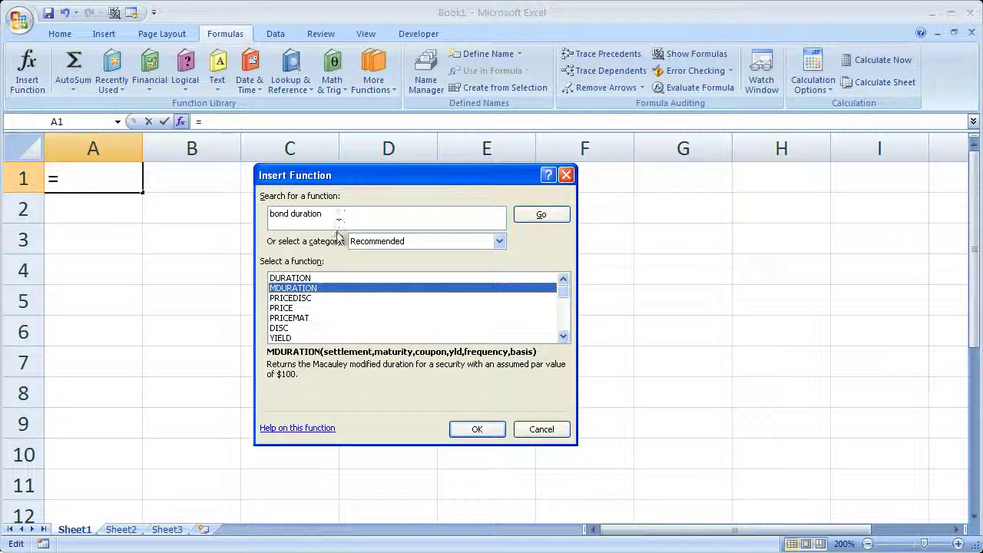
click(298, 278)
click(298, 291)
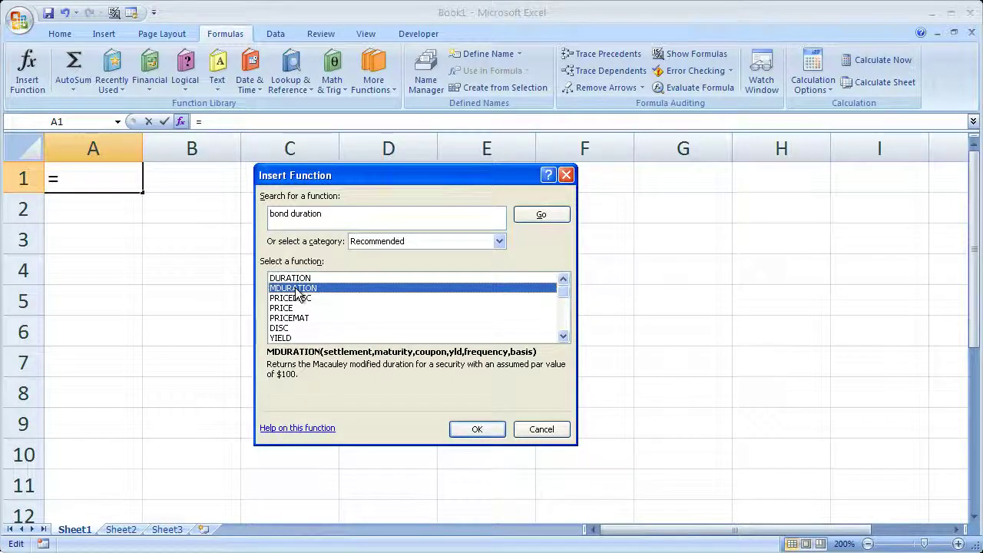
Open the MDURATION arguments and review Maturity, Coupon, Yld, Frequency and Settlement.
click(467, 430)
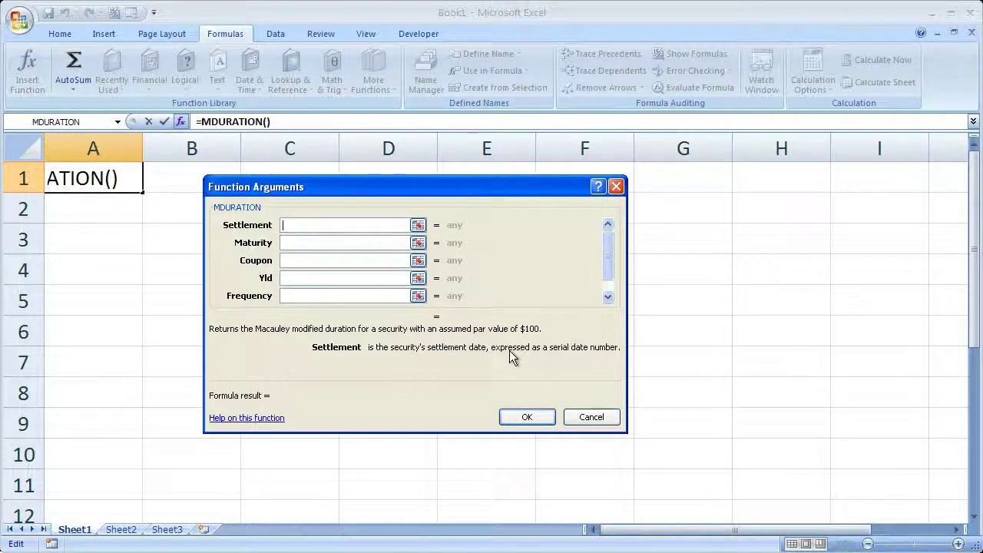
click(373, 247)
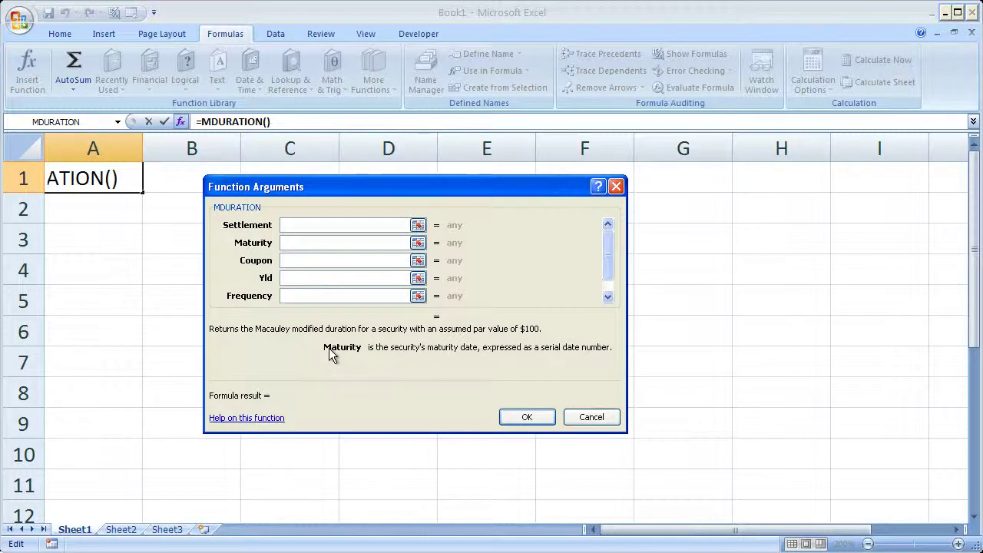
drag(328, 354, 364, 348)
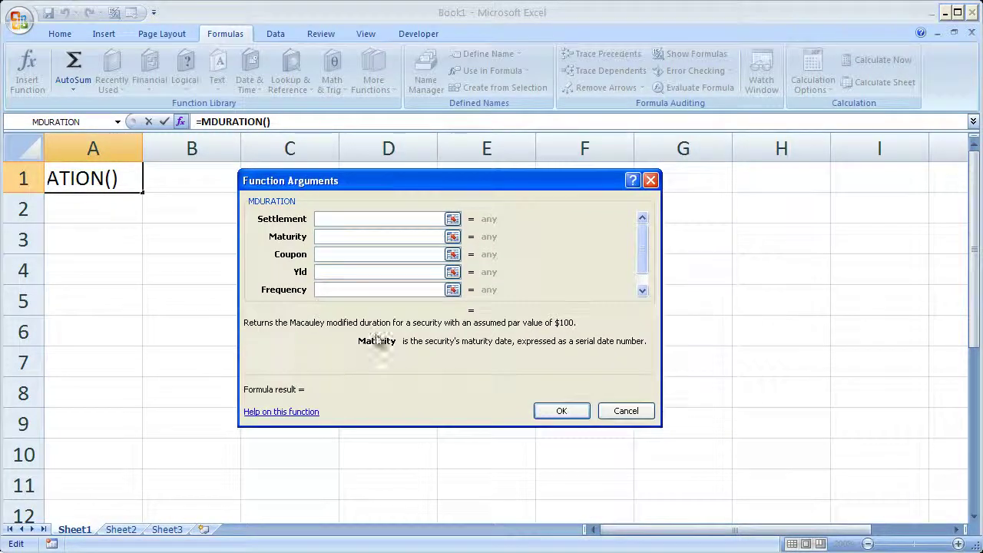
click(359, 254)
click(356, 271)
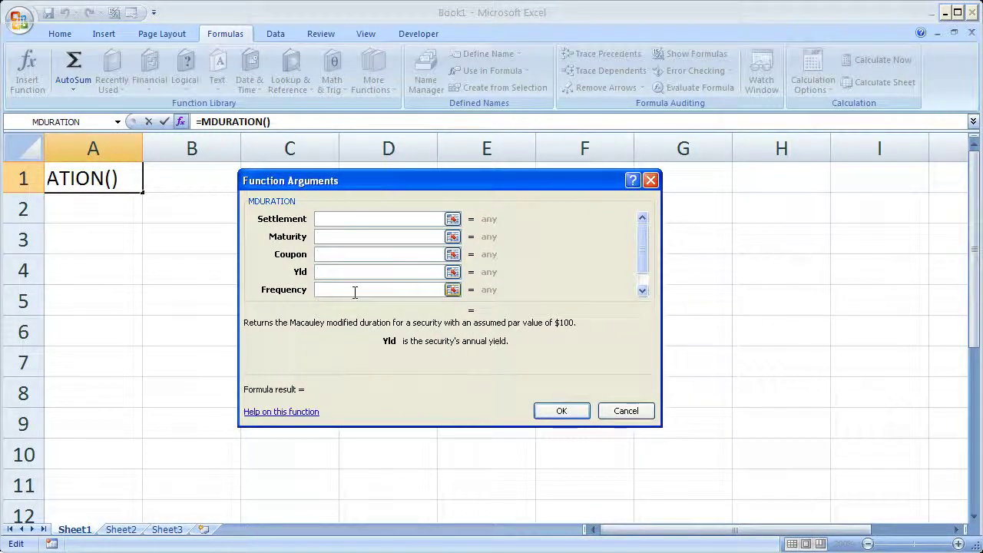
click(355, 292)
click(386, 219)
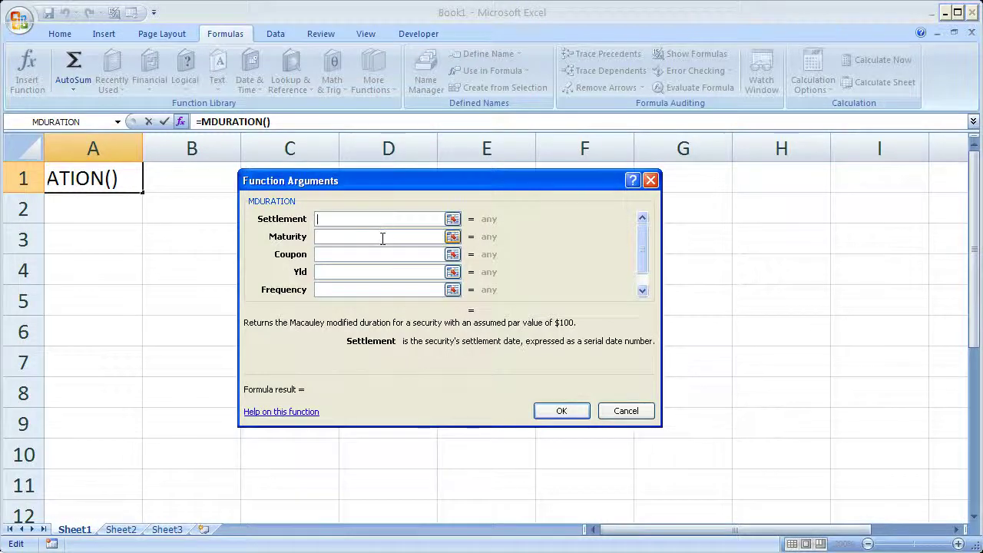
Check the Basis argument's meaning, then cancel without inserting the formula.
drag(643, 245, 643, 271)
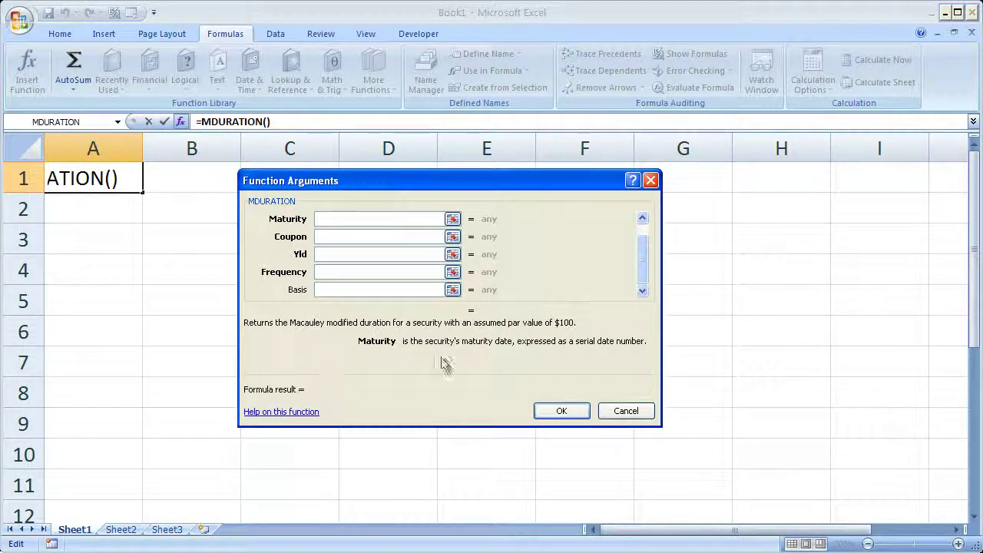
click(642, 220)
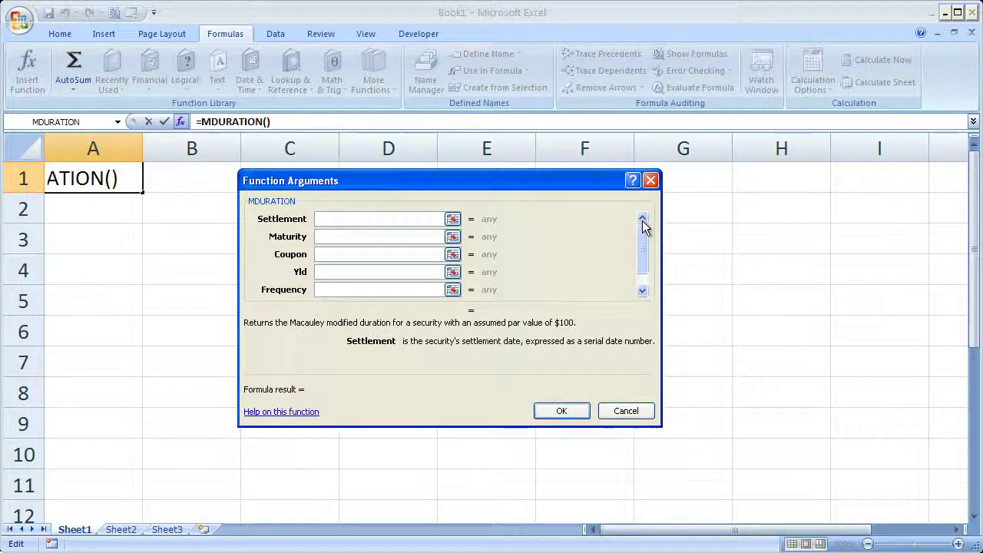
click(642, 291)
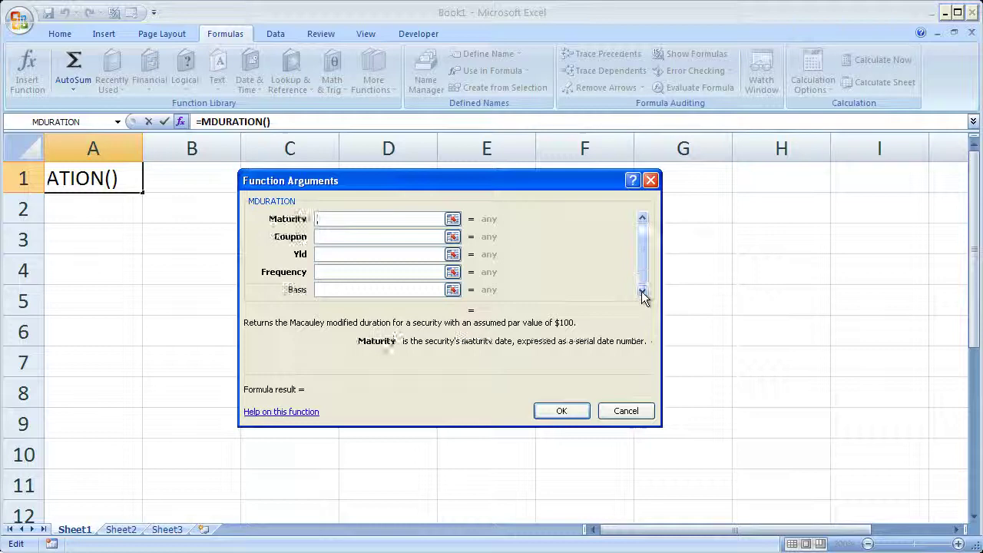
click(366, 288)
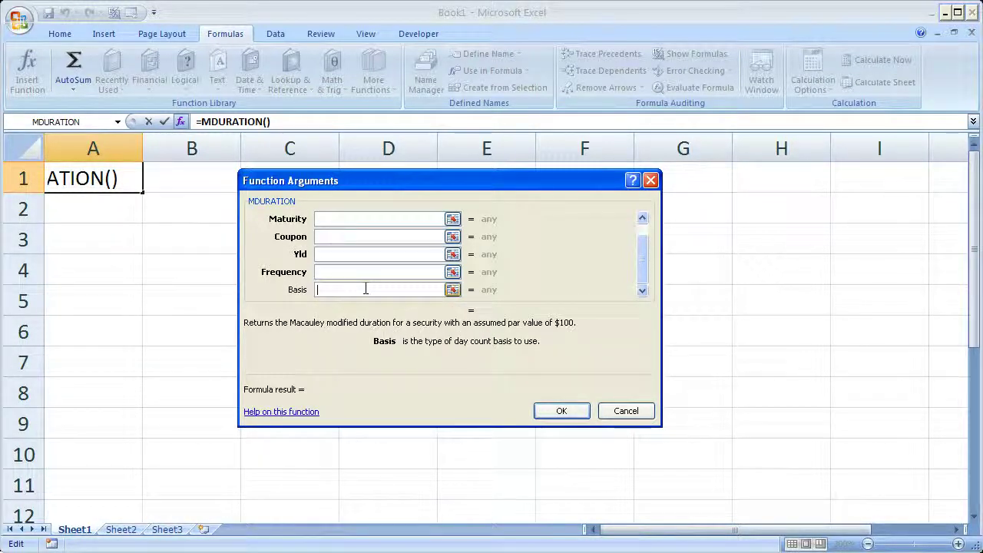
click(620, 412)
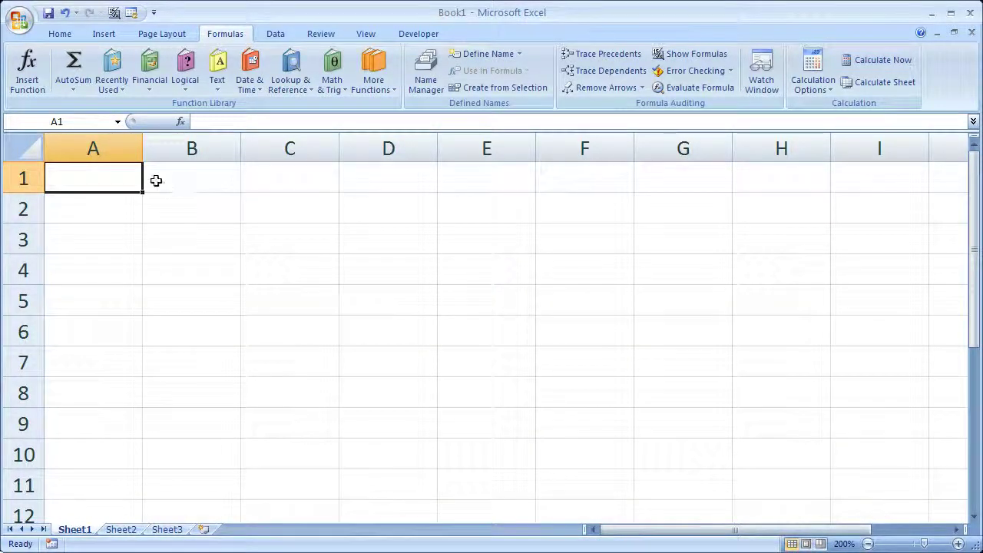
Return to the Home tools, then reopen and close Insert Function without inserting anything.
click(63, 36)
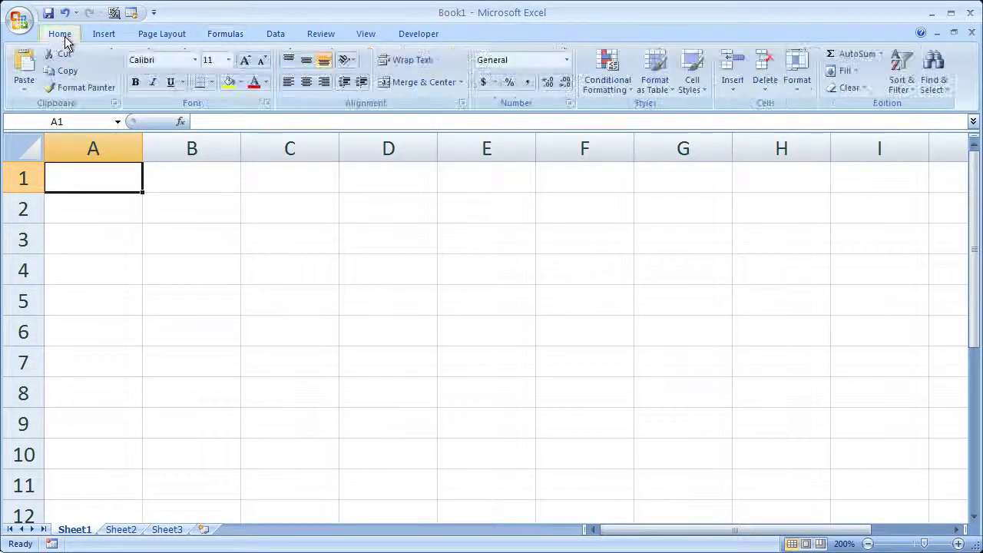
click(181, 123)
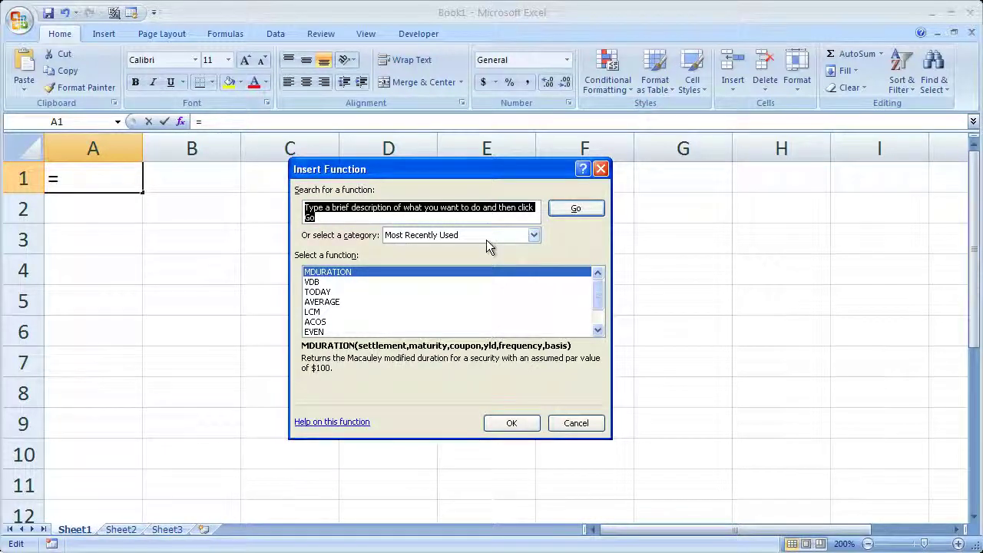
click(599, 170)
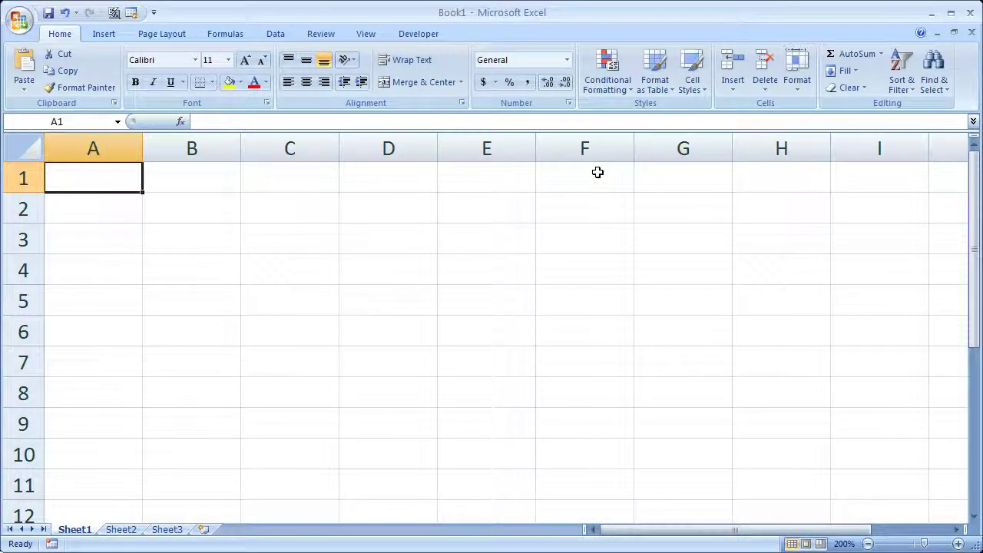